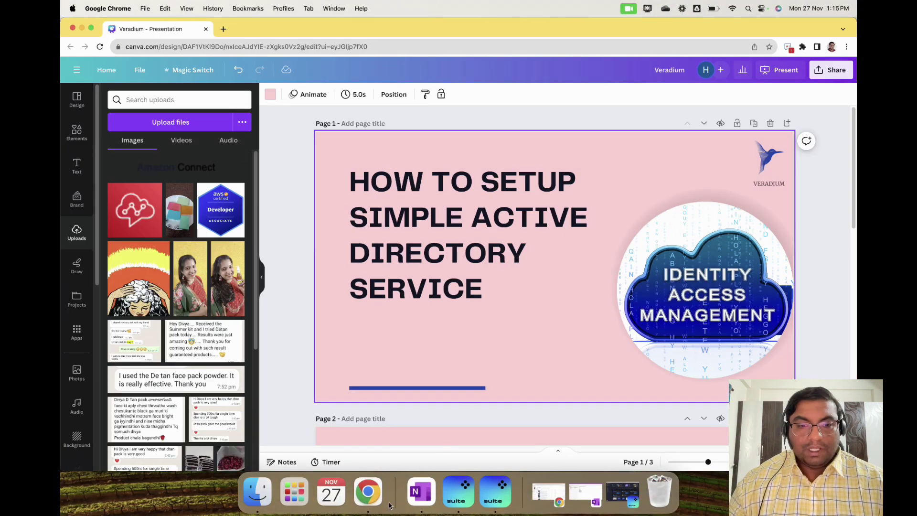
Switch to the Chrome window and open Directory Service from Console Home.
{"action": "right_click", "coordinate": [367, 493]}
{"action": "left_click", "coordinate": [425, 366]}
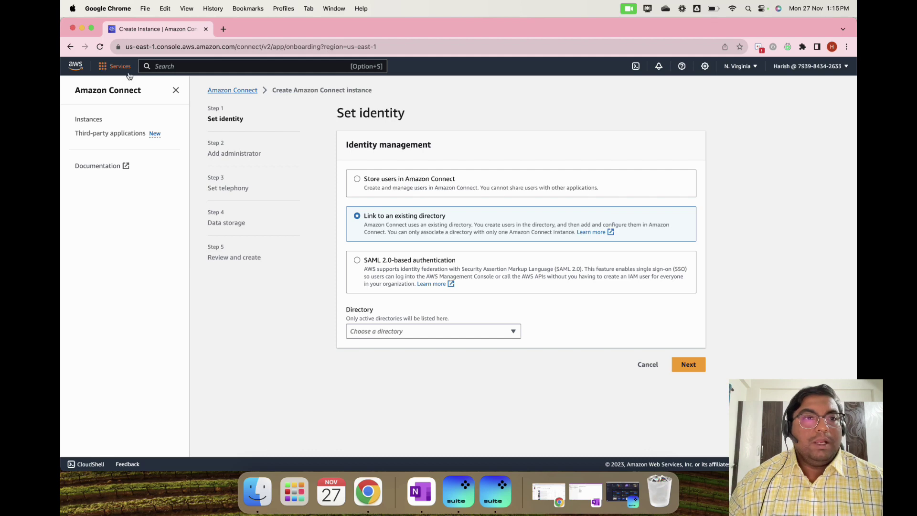
{"action": "left_click", "coordinate": [76, 66]}
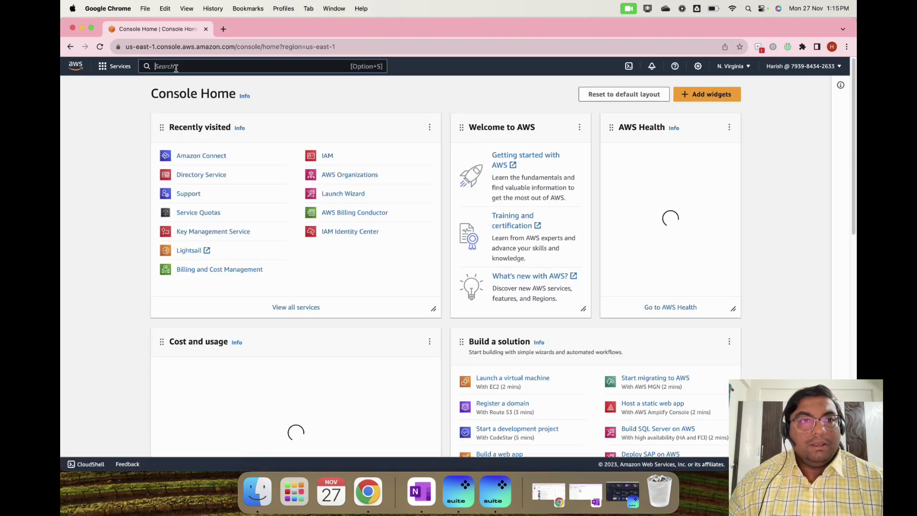
{"action": "left_click", "coordinate": [202, 174]}
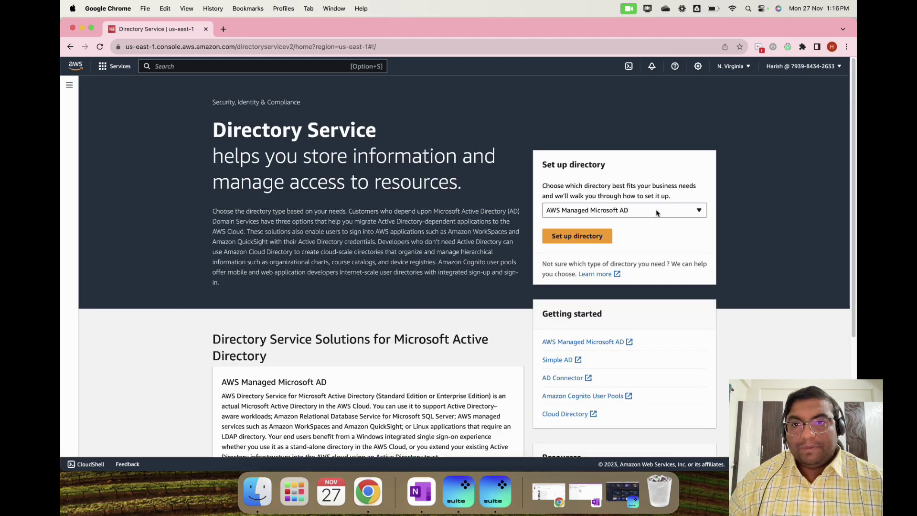
Choose Simple AD as the directory type and advance to the directory information form.
{"action": "left_click", "coordinate": [641, 210]}
{"action": "left_click", "coordinate": [566, 228]}
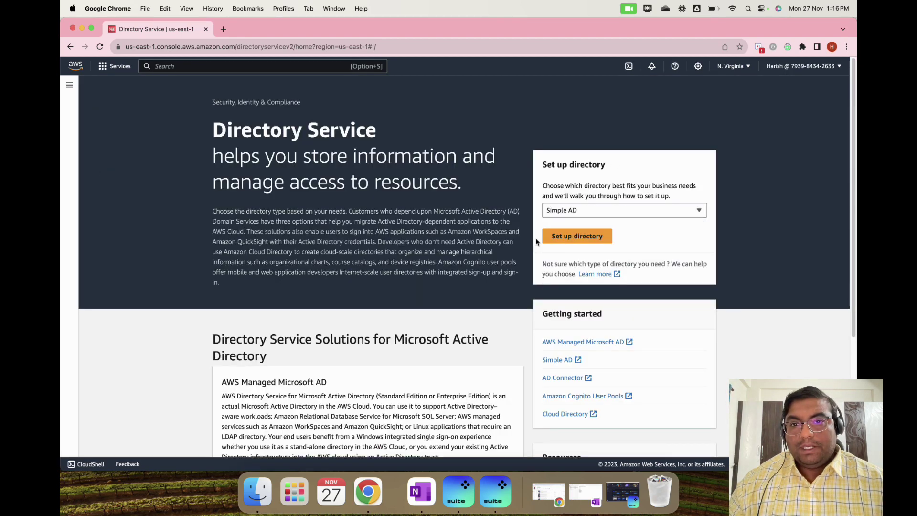
{"action": "left_click", "coordinate": [577, 236]}
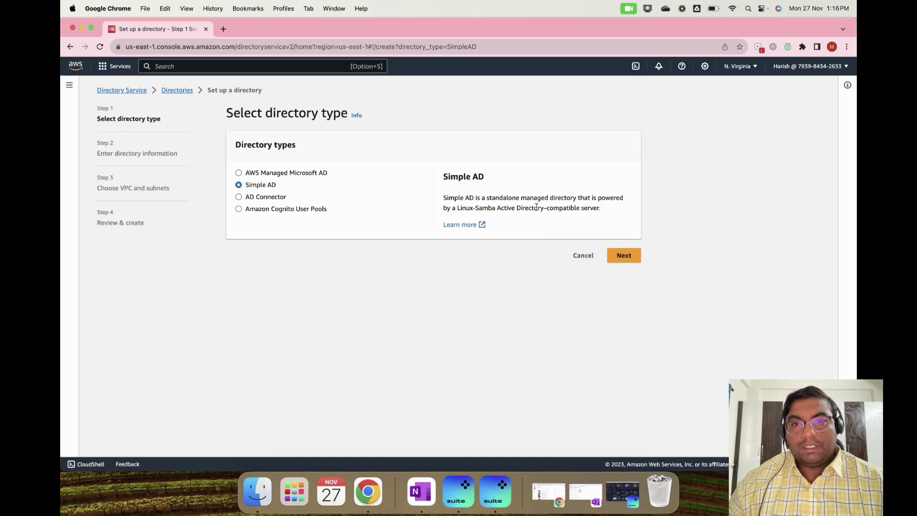
{"action": "left_click", "coordinate": [624, 256]}
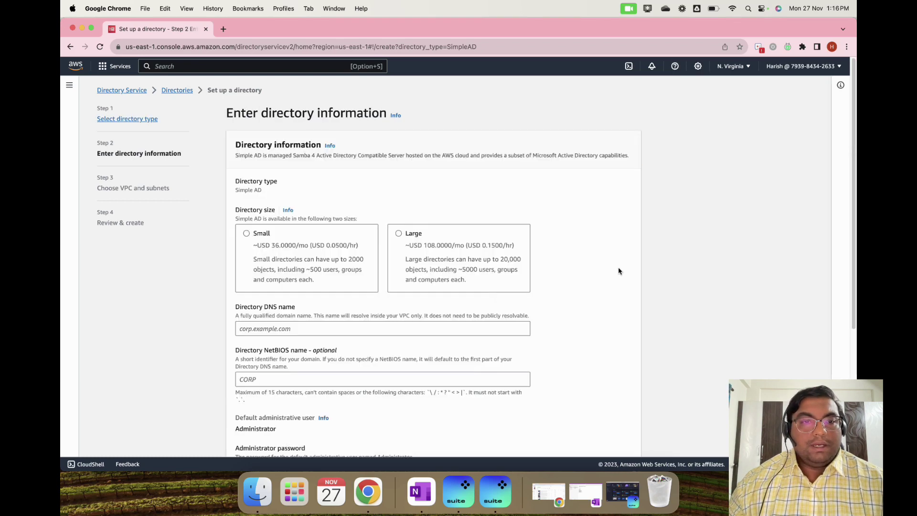
Select Small size and enter demoad.veradium.com as the directory DNS name.
{"action": "left_click", "coordinate": [246, 234]}
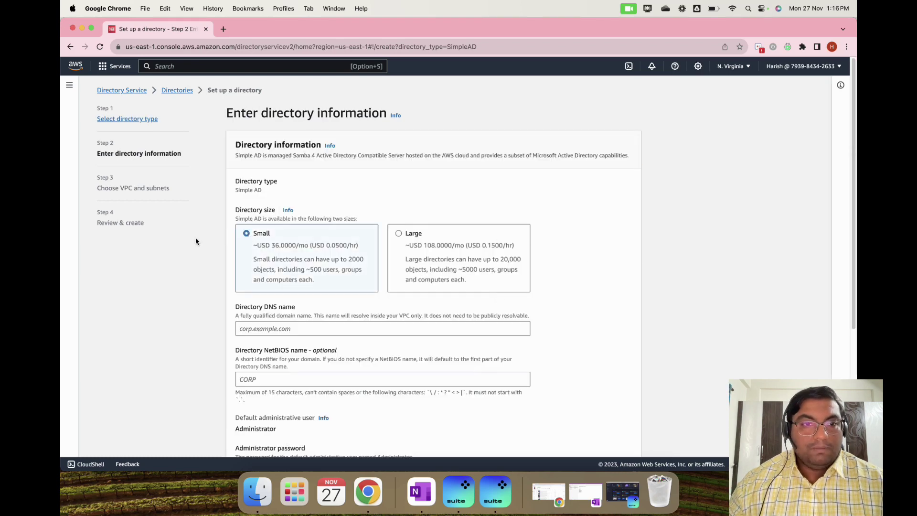
{"action": "scroll", "coordinate": [195, 237], "scroll_direction": "down", "scroll_amount": 2}
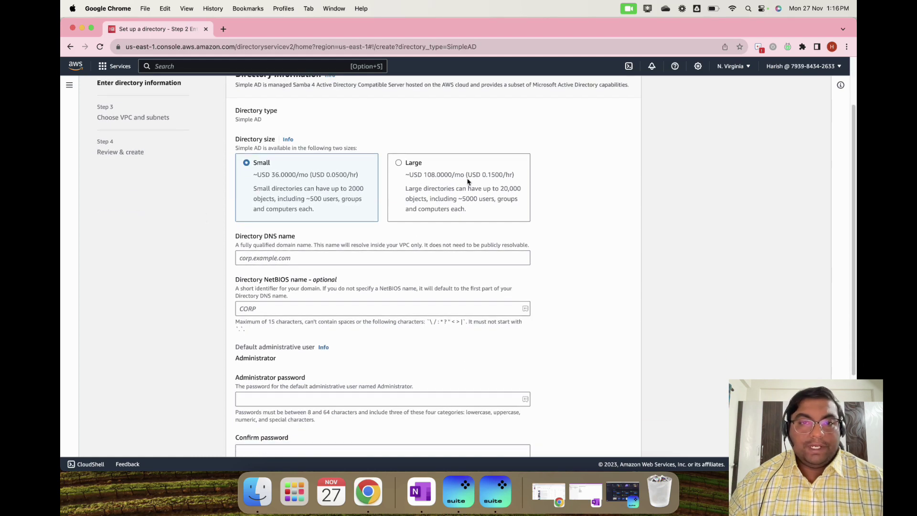
{"action": "scroll", "coordinate": [287, 185], "scroll_direction": "down", "scroll_amount": 1}
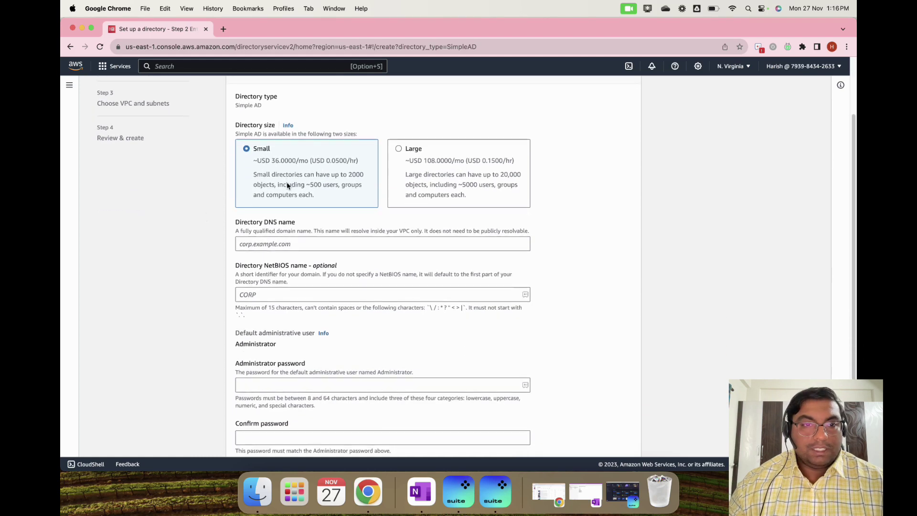
{"action": "left_click", "coordinate": [315, 243]}
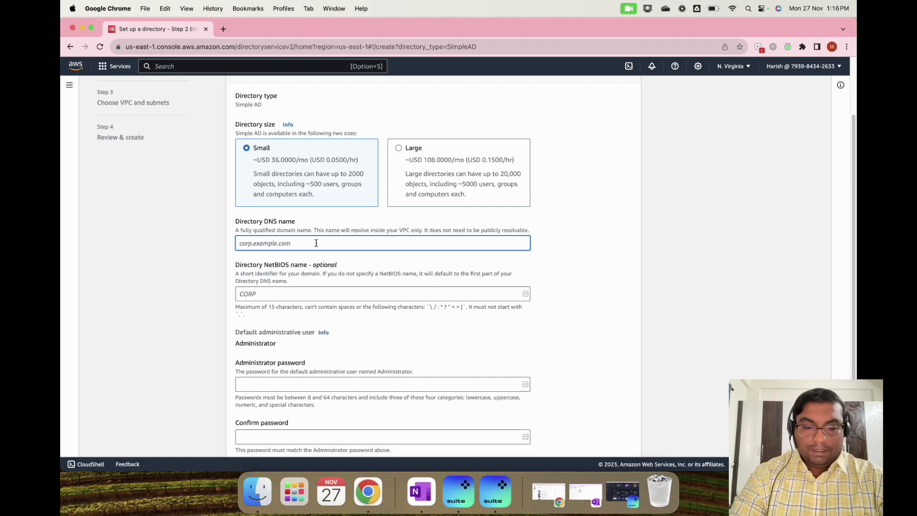
{"action": "type", "text": "simplead."}
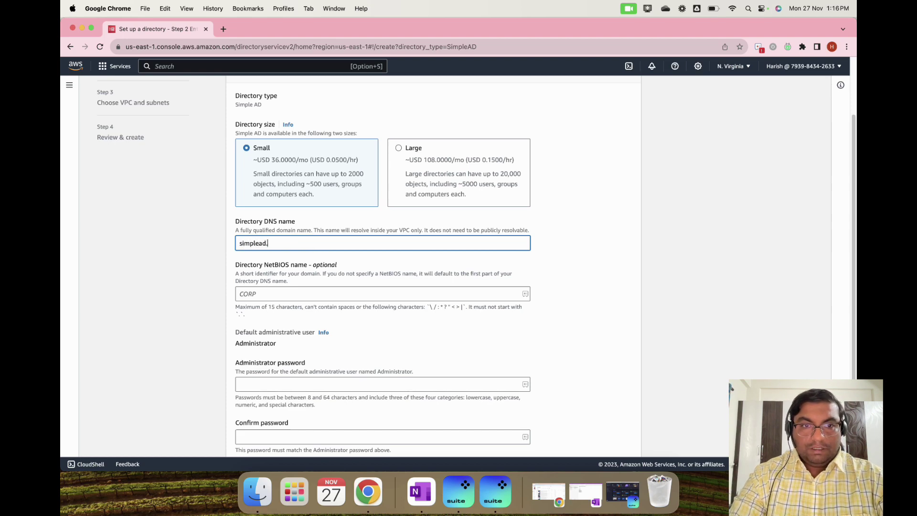
{"action": "key", "text": "BackSpace"}
{"action": "key", "text": "BackSpace"}
{"action": "key", "text": "BackSpace"}
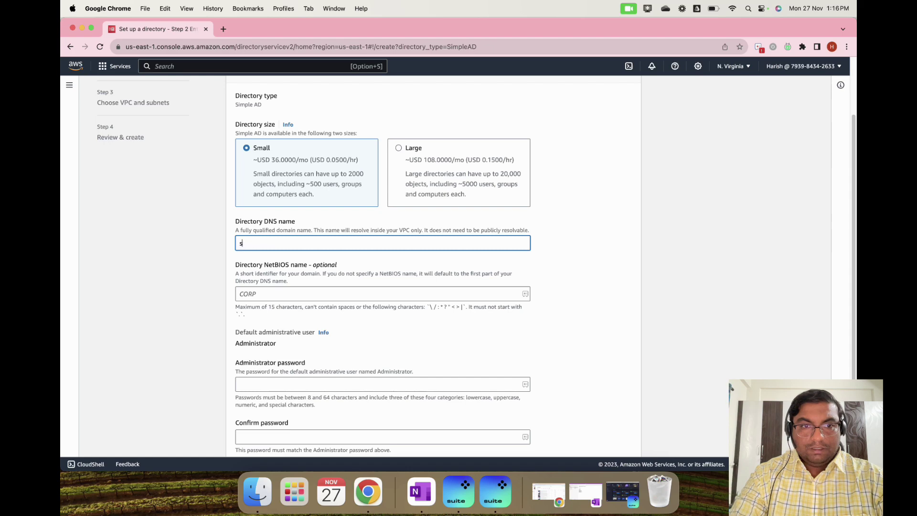
{"action": "type", "text": "demo"}
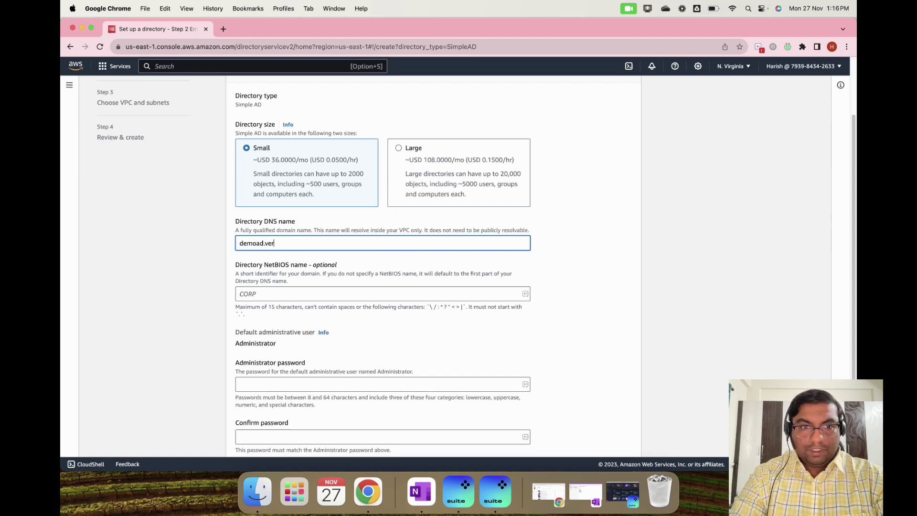
{"action": "type", "text": "adium."}
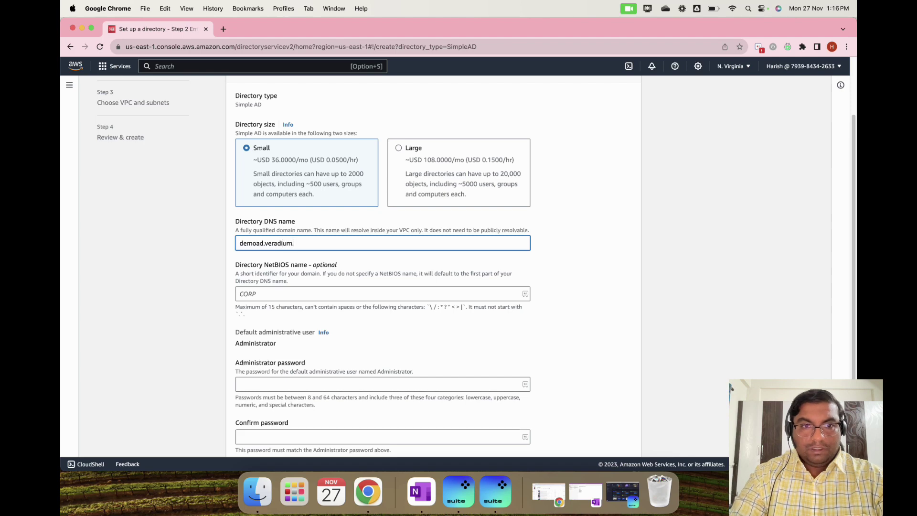
{"action": "type", "text": "com"}
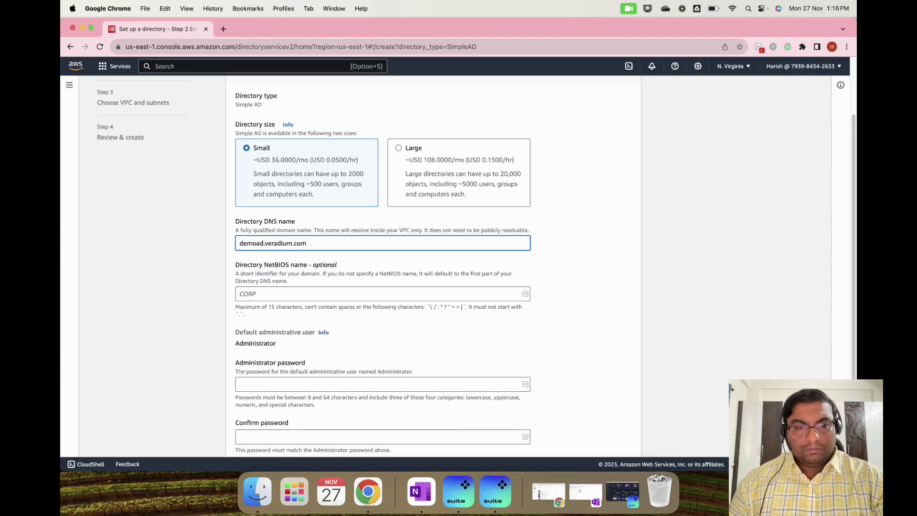
{"action": "key", "text": "Tab"}
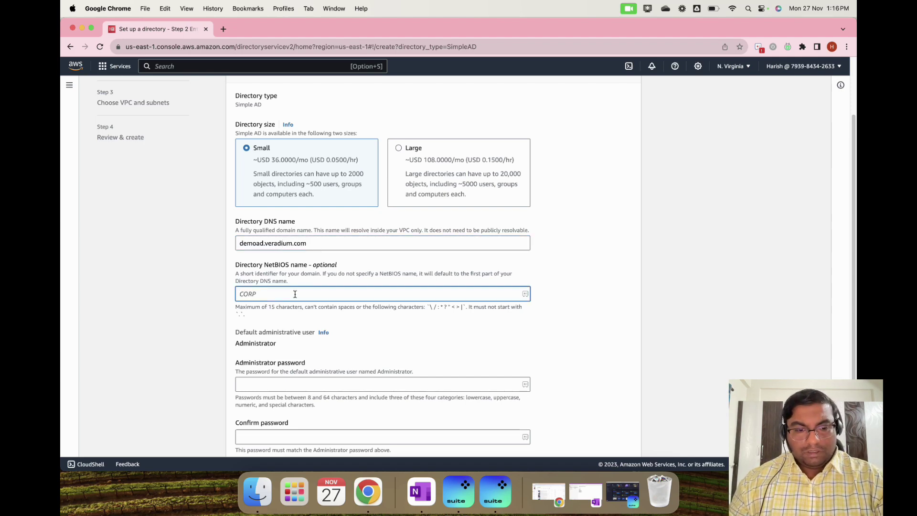
{"action": "type", "text": "DEMOAD"}
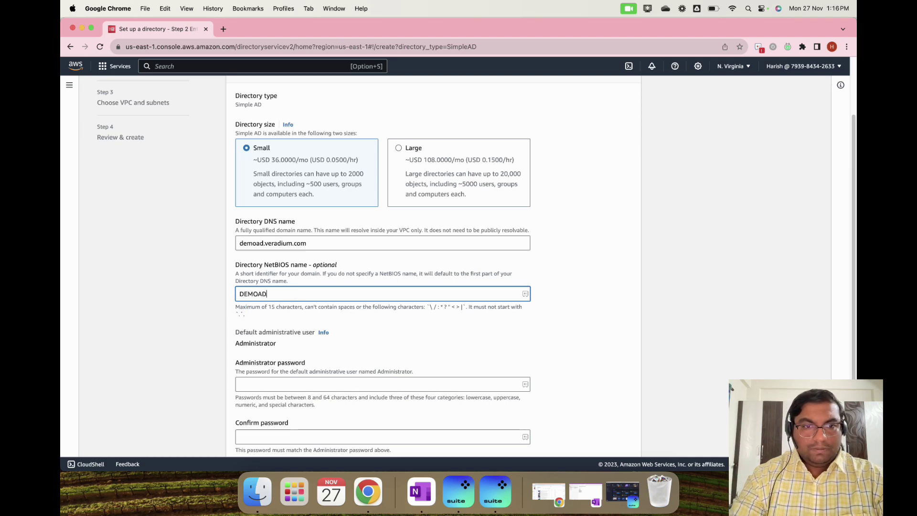
{"action": "scroll", "coordinate": [373, 337], "scroll_direction": "down", "scroll_amount": 1}
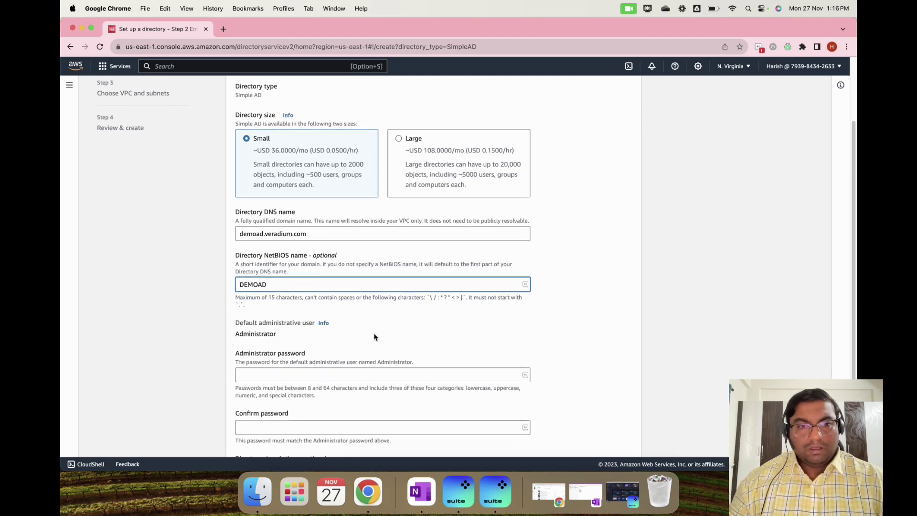
Enter and confirm the admin password, and describe the directory as a development AWS-integration directory.
{"action": "left_click", "coordinate": [293, 367]}
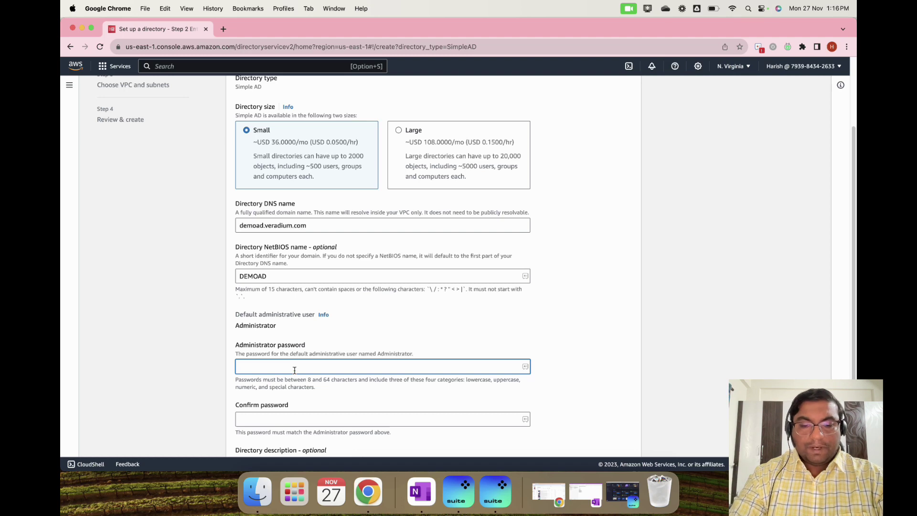
{"action": "type", "text": "•"}
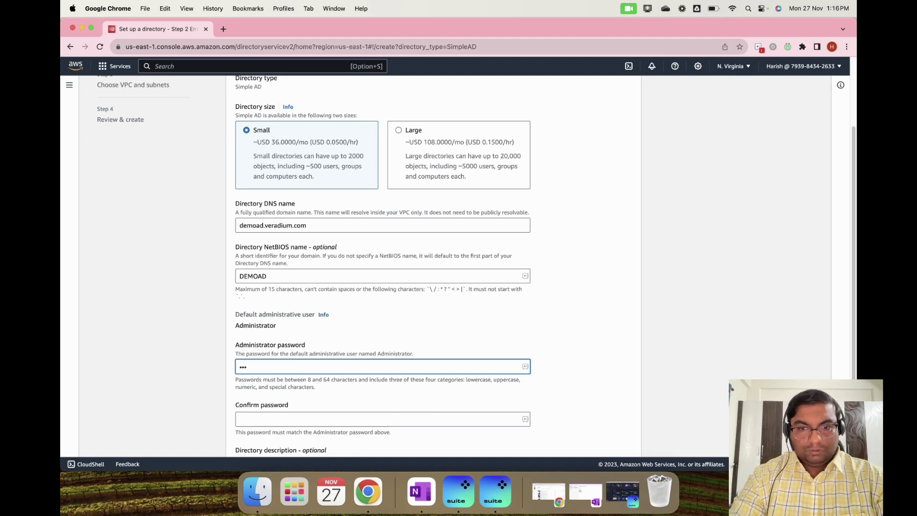
{"action": "type", "text": "•"}
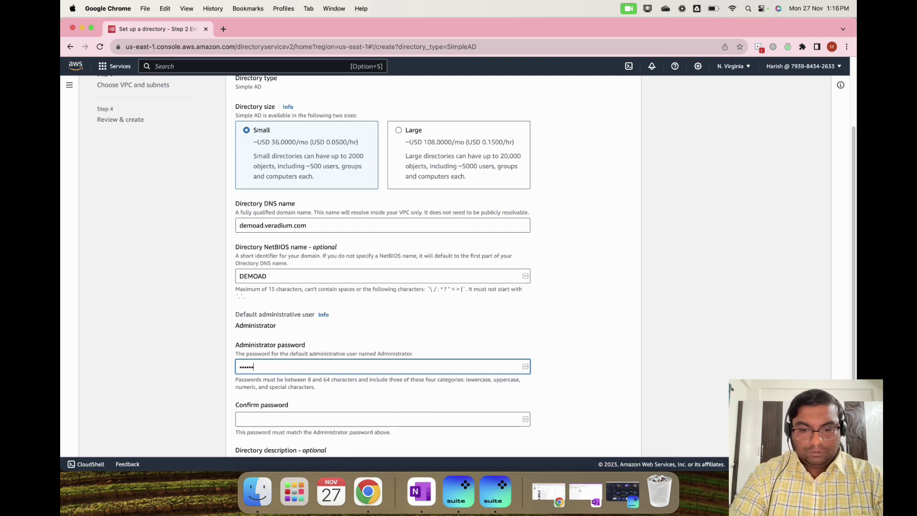
{"action": "type", "text": "•"}
{"action": "key", "text": "Tab"}
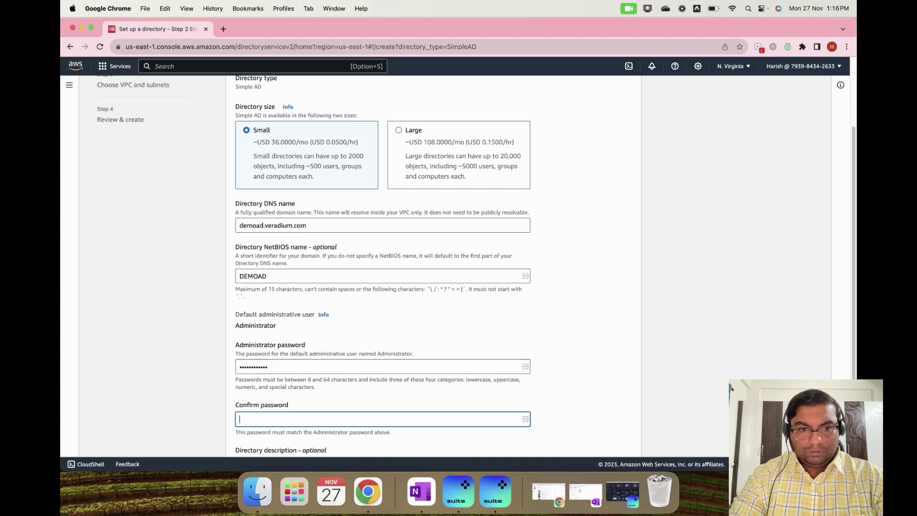
{"action": "type", "text": "•"}
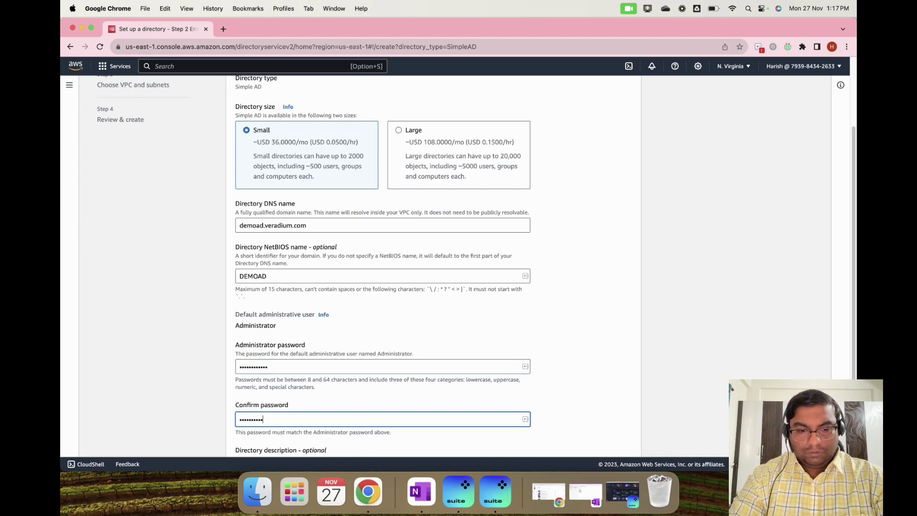
{"action": "scroll", "coordinate": [559, 329], "scroll_direction": "down", "scroll_amount": 5}
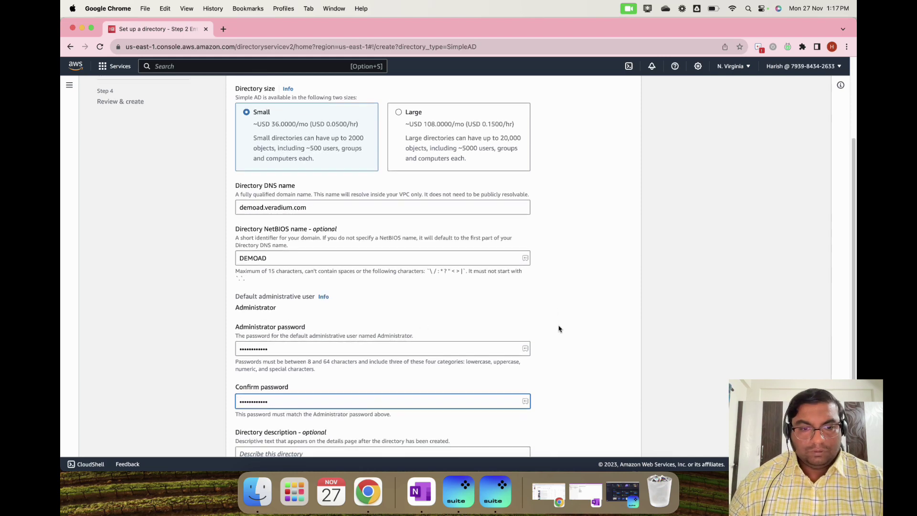
{"action": "scroll", "coordinate": [559, 329], "scroll_direction": "down", "scroll_amount": 5}
{"action": "left_click", "coordinate": [373, 372]}
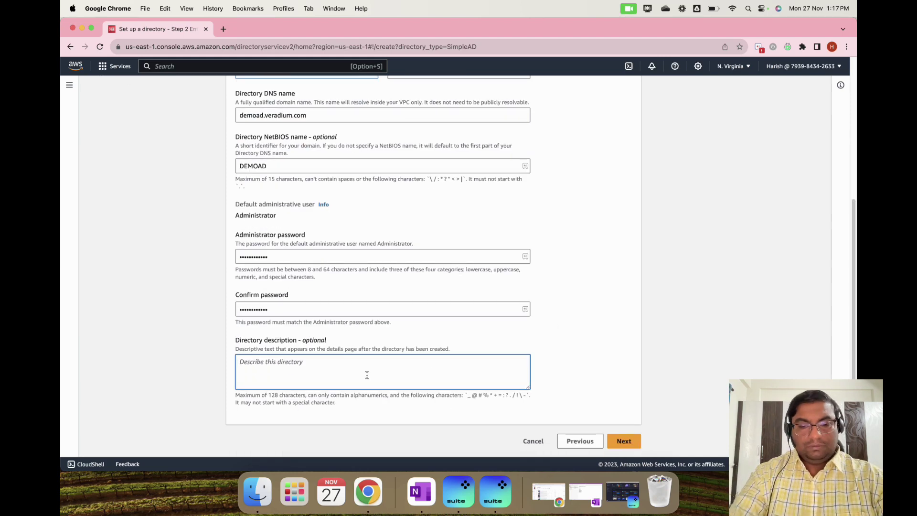
{"action": "type", "text": "This is a "}
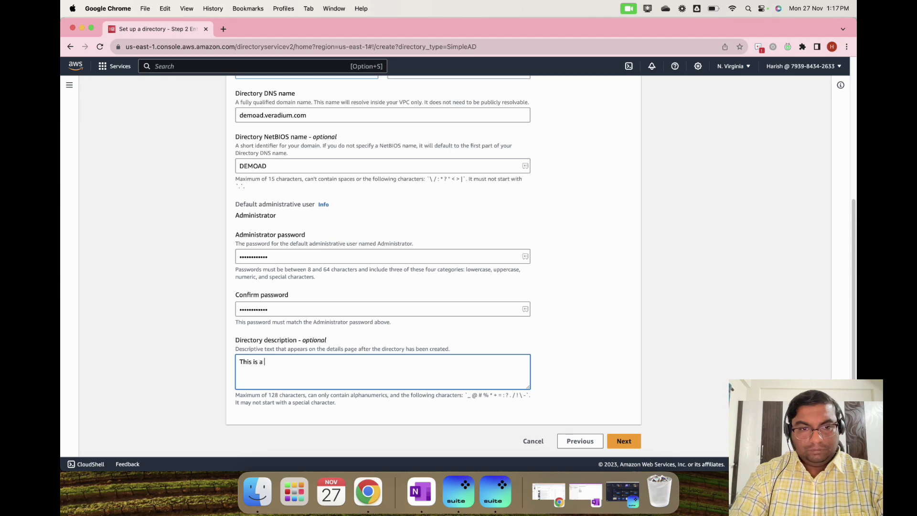
{"action": "type", "text": "simple "}
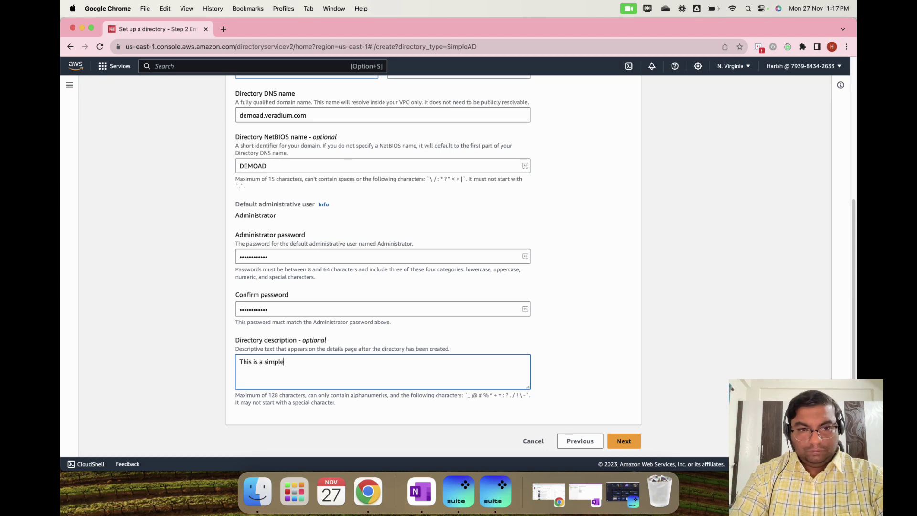
{"action": "type", "text": "A"}
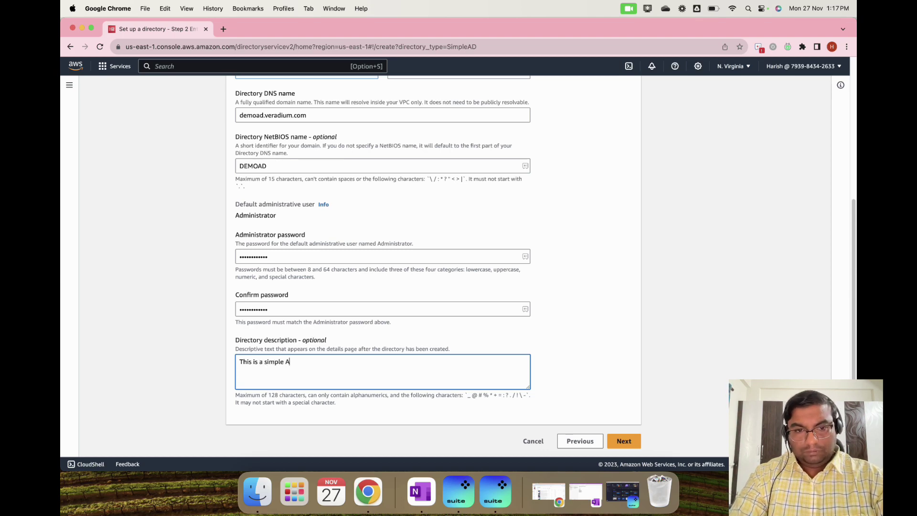
{"action": "type", "text": "D service for"}
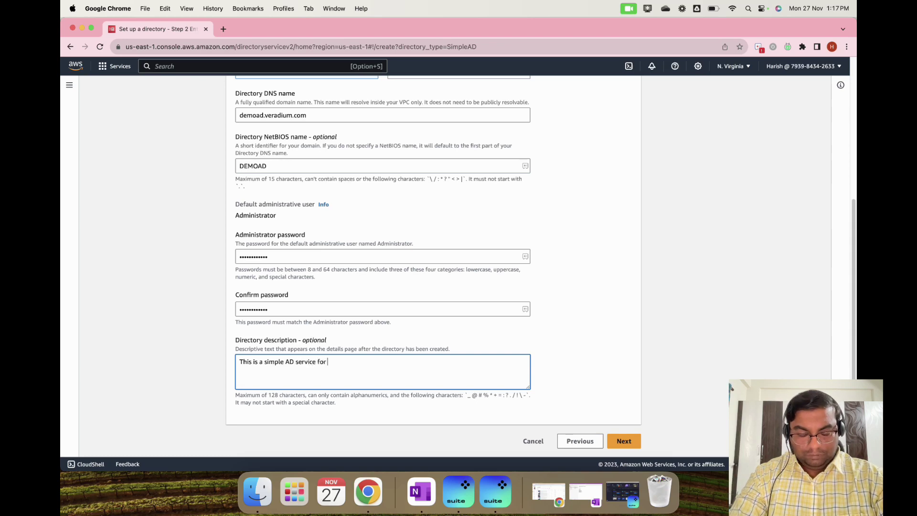
{"action": "type", "text": "integ"}
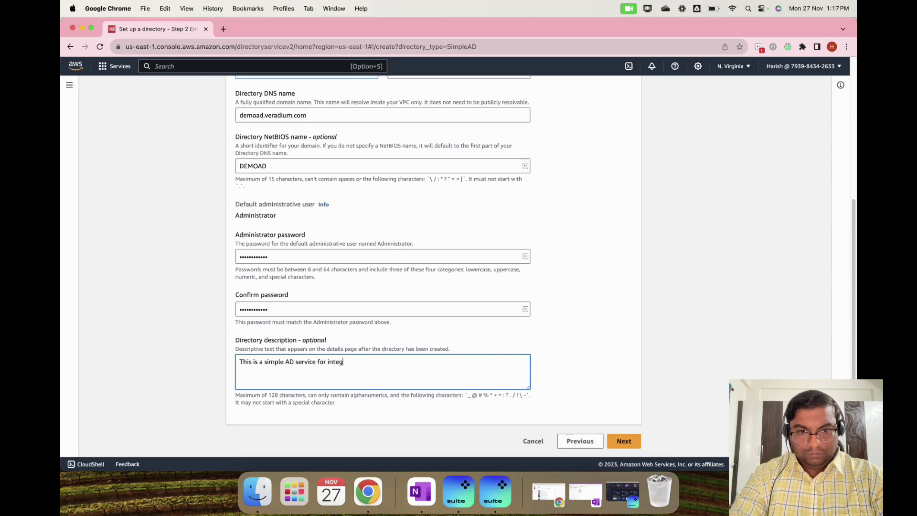
{"action": "type", "text": "rating with"}
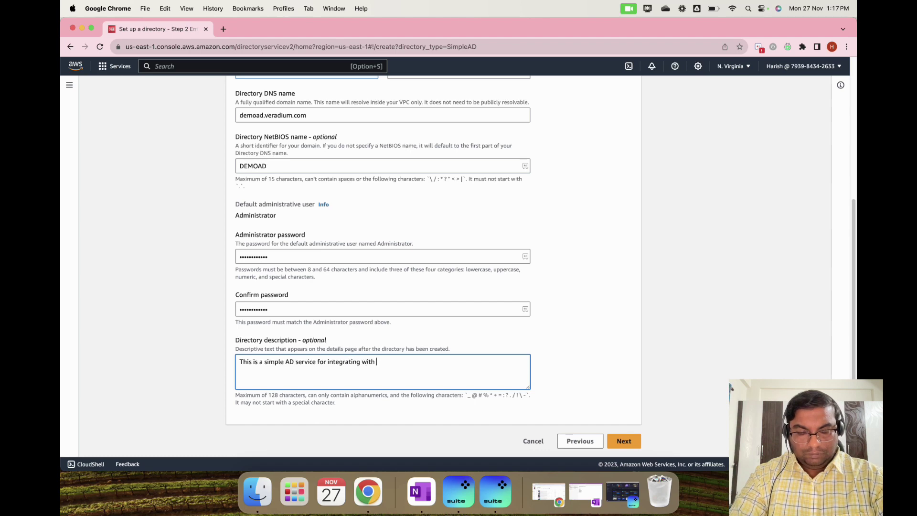
{"action": "type", "text": "l"}
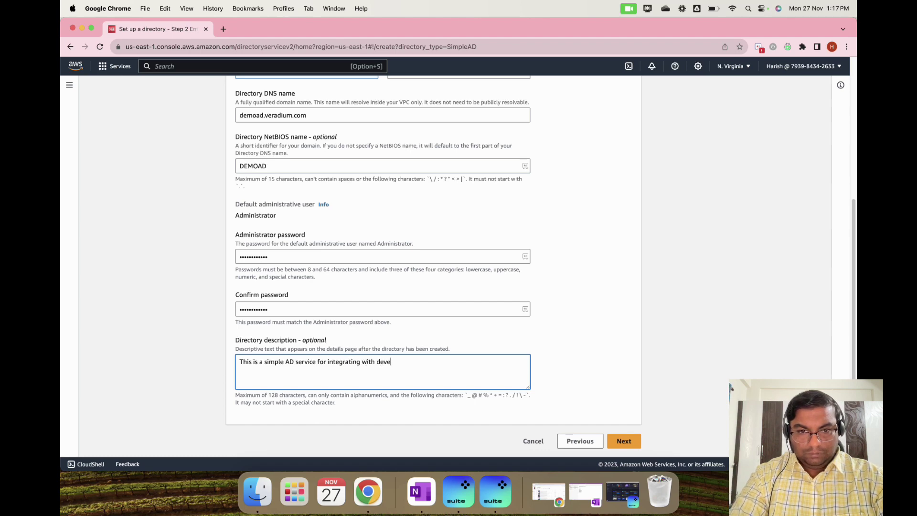
{"action": "key", "text": "BackSpace"}
{"action": "type", "text": "AWS services i"}
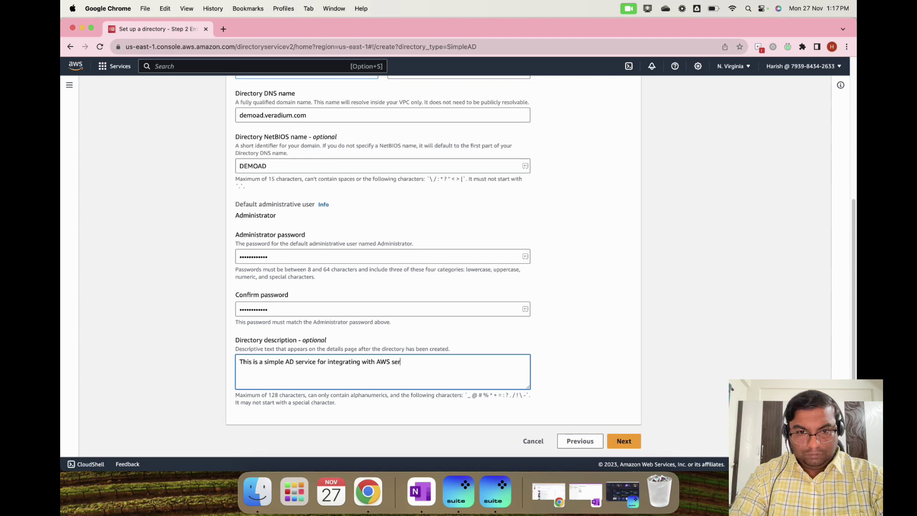
{"action": "type", "text": "n deve"}
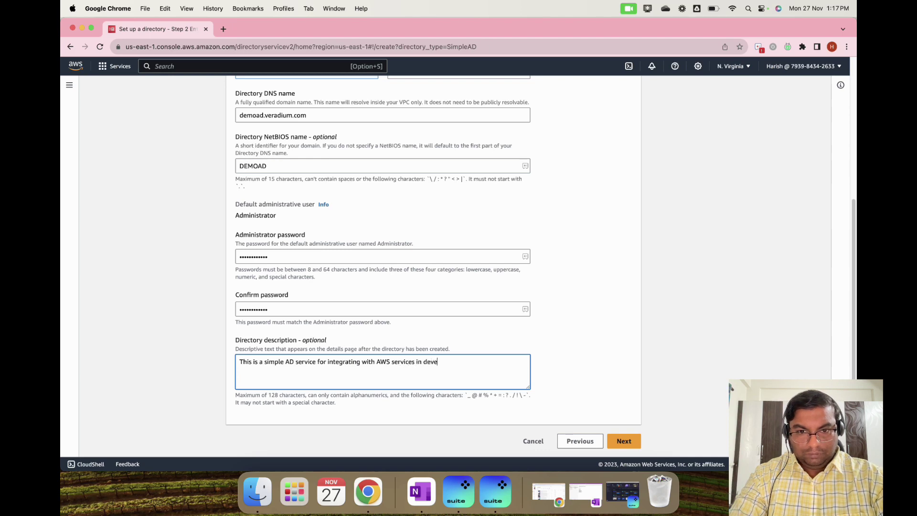
{"action": "type", "text": "lopmen"}
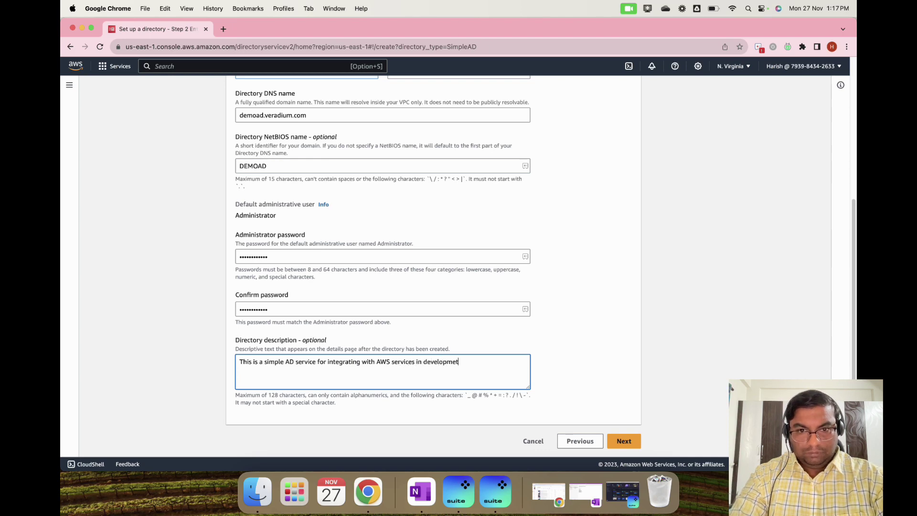
{"action": "type", "text": "t inst"}
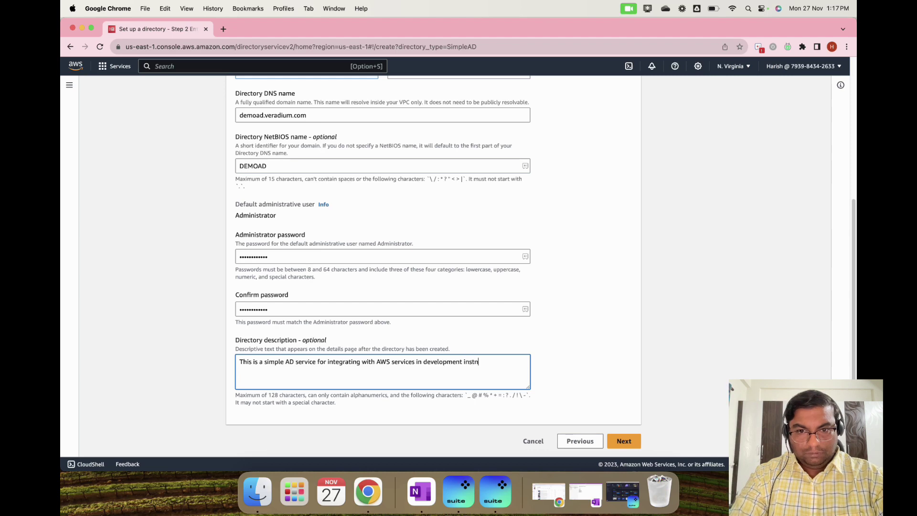
{"action": "type", "text": "ance"}
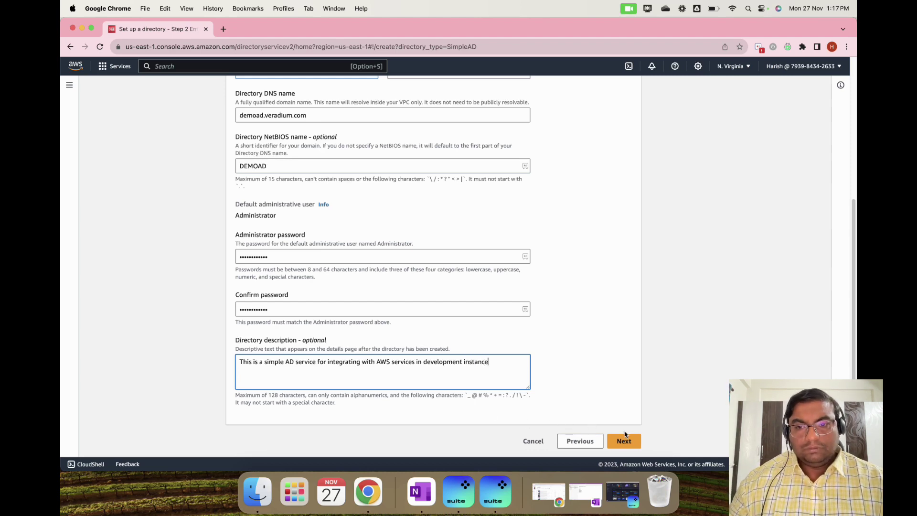
{"action": "left_click", "coordinate": [623, 440]}
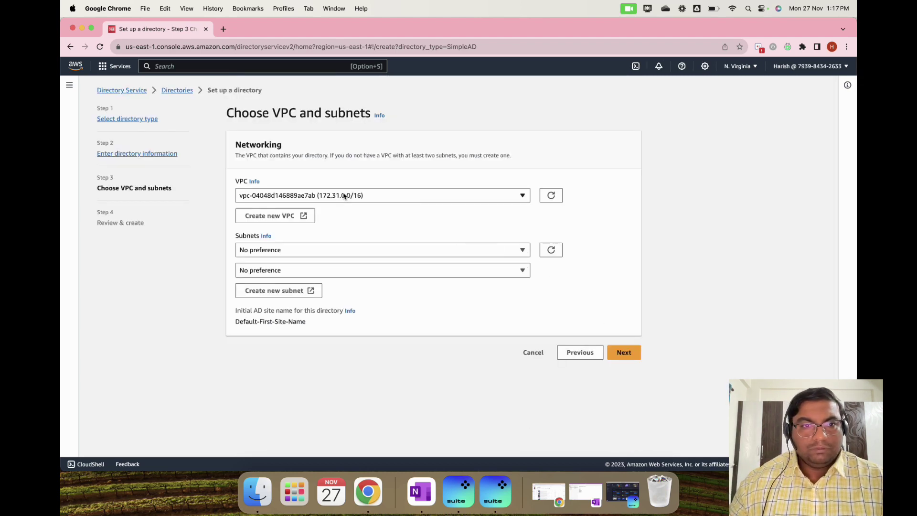
Leave the VPC and Subnets dropdowns at their default selections.
{"action": "left_click", "coordinate": [406, 198]}
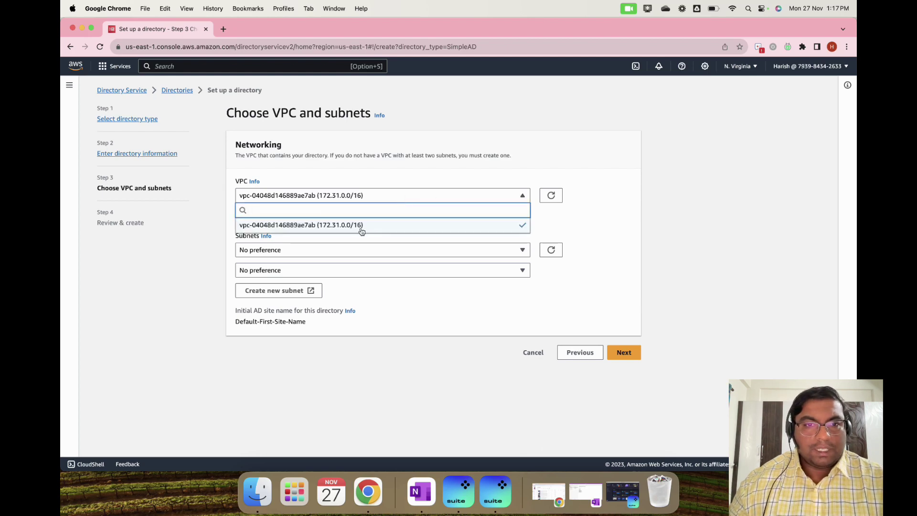
{"action": "left_click", "coordinate": [387, 224]}
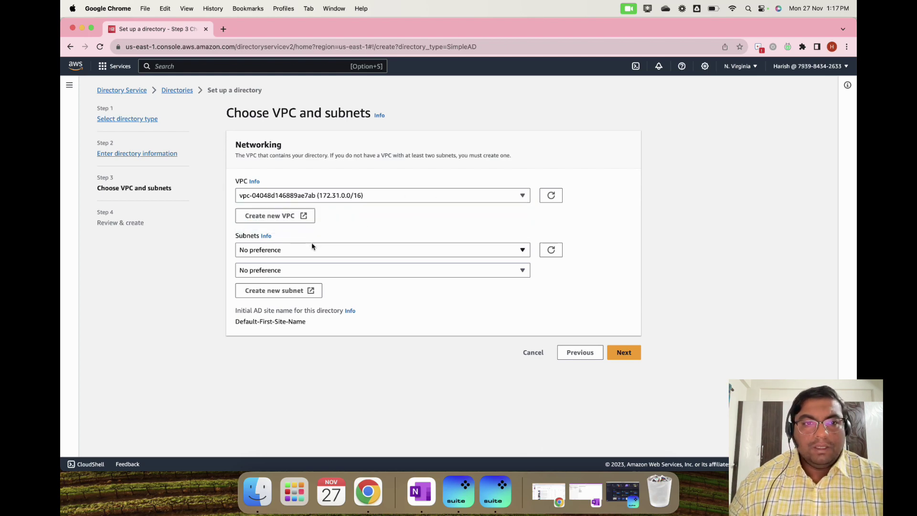
{"action": "left_click", "coordinate": [338, 249]}
{"action": "left_click", "coordinate": [338, 249]}
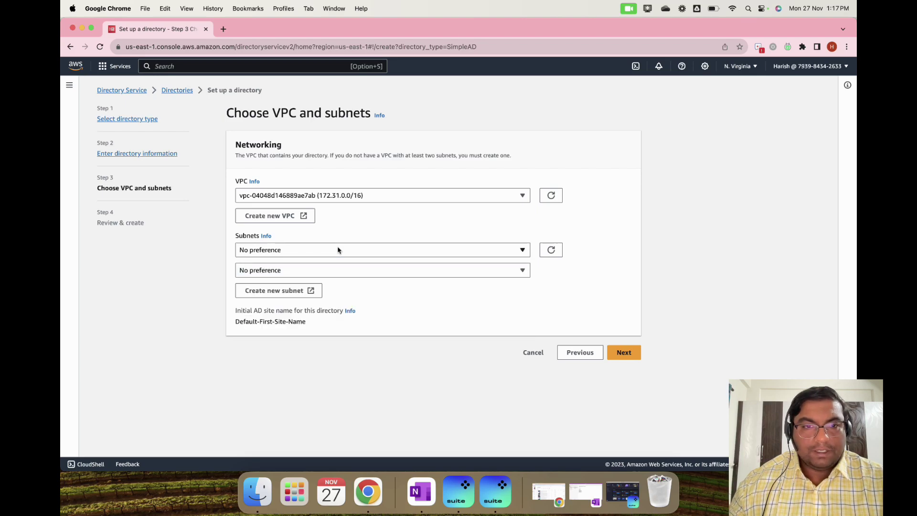
{"action": "left_click", "coordinate": [624, 351]}
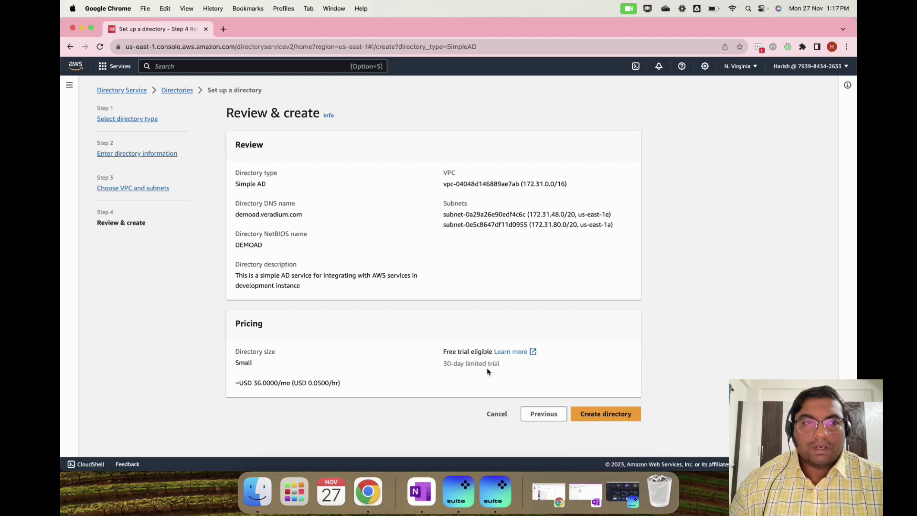
Create the Small Simple AD directory and refresh the list until it shows Active.
{"action": "left_click", "coordinate": [594, 413]}
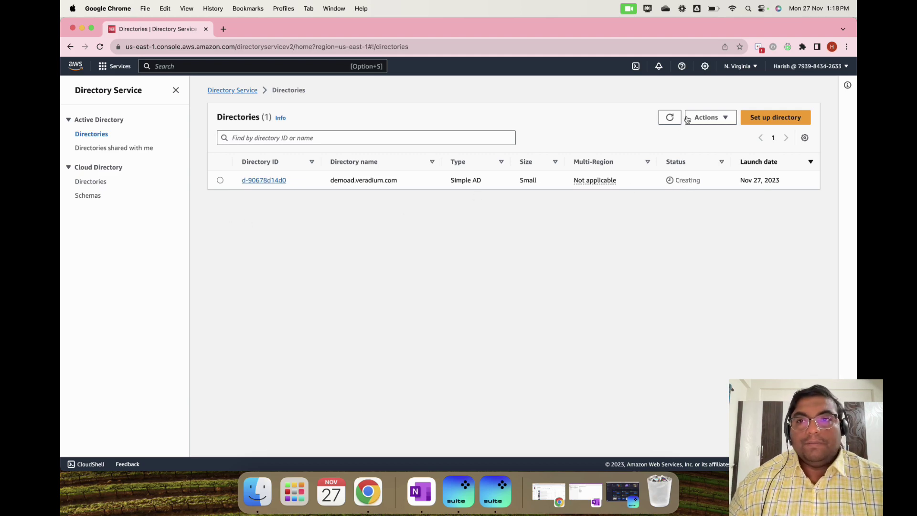
{"action": "left_click", "coordinate": [670, 117]}
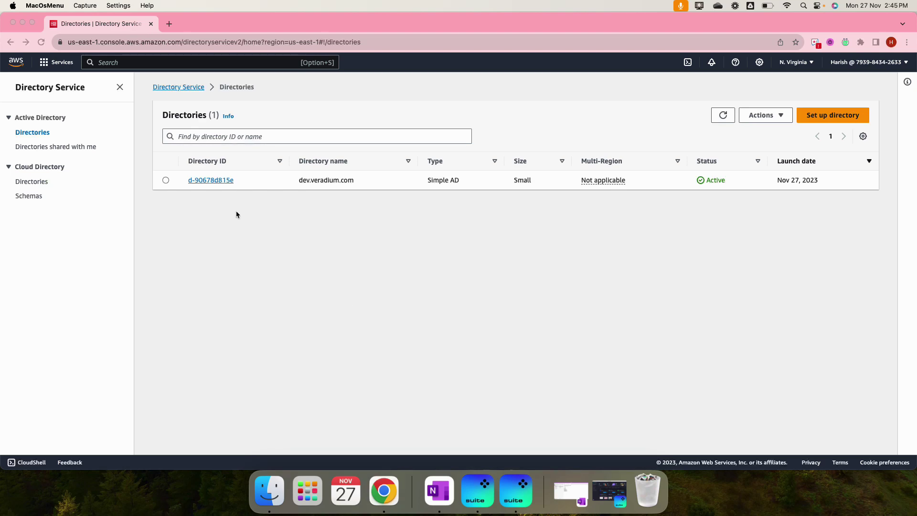
Go to Amazon Connect from the Services menu and start adding an instance.
{"action": "left_click", "coordinate": [86, 68]}
{"action": "left_click", "coordinate": [44, 62]}
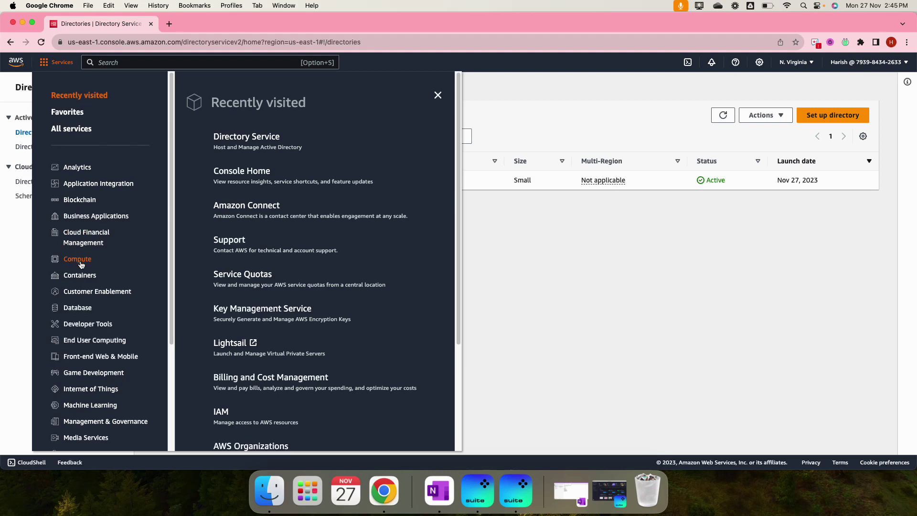
{"action": "left_click", "coordinate": [246, 205]}
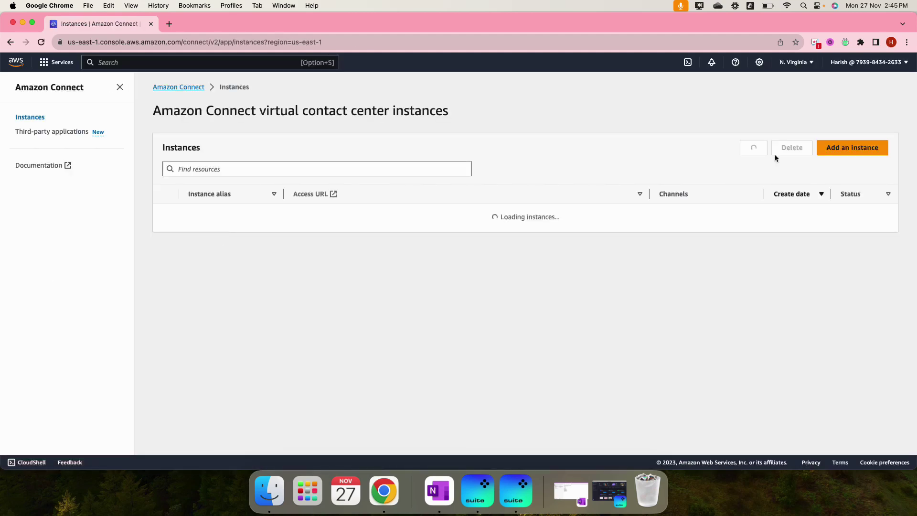
{"action": "left_click", "coordinate": [852, 148]}
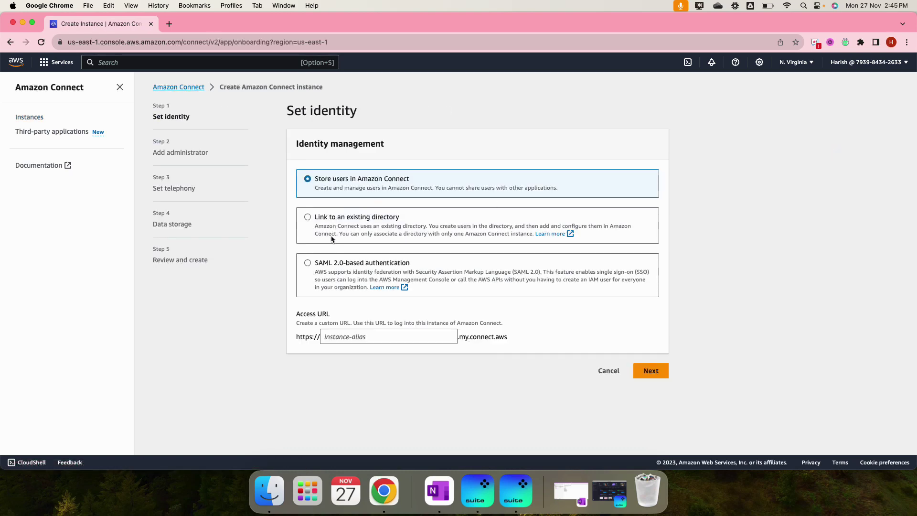
Link the instance to the existing dev.veradium.com directory and enter alias useastdev.
{"action": "left_click", "coordinate": [307, 217]}
{"action": "left_click", "coordinate": [387, 337]}
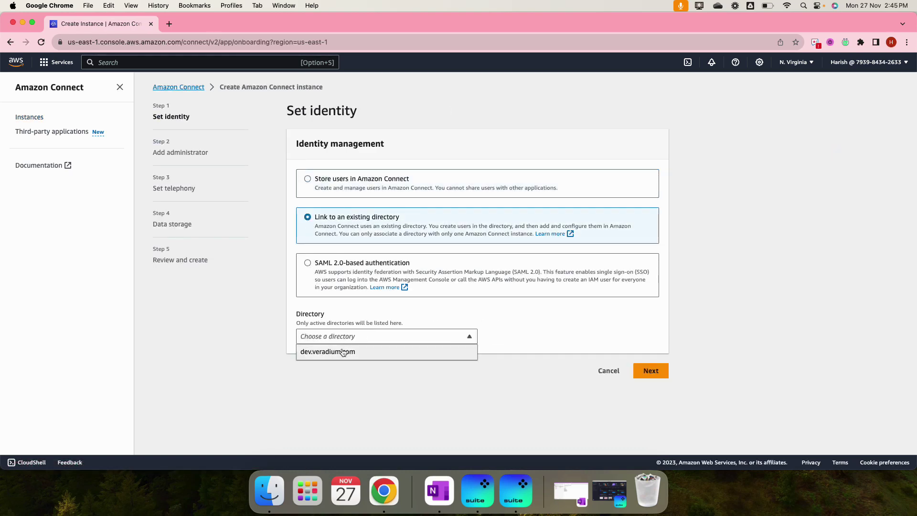
{"action": "left_click", "coordinate": [344, 352]}
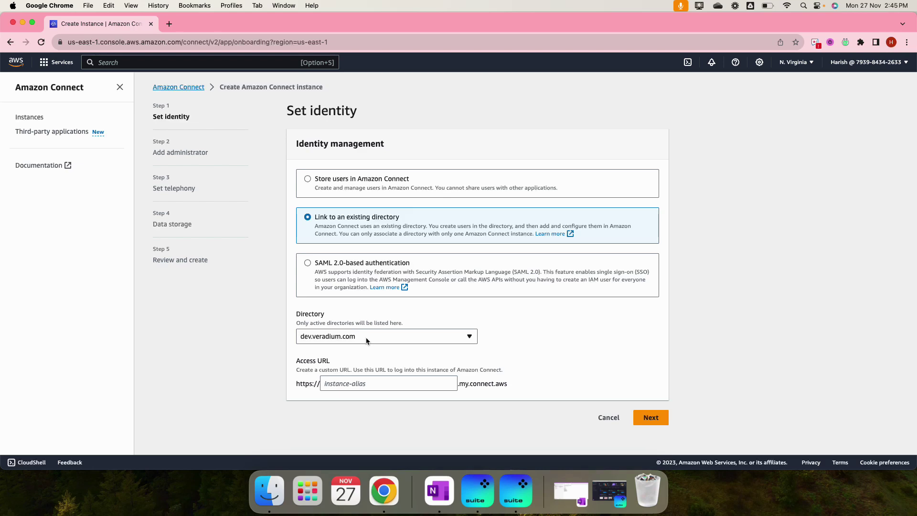
{"action": "left_click", "coordinate": [343, 381]}
{"action": "type", "text": "useastdev"}
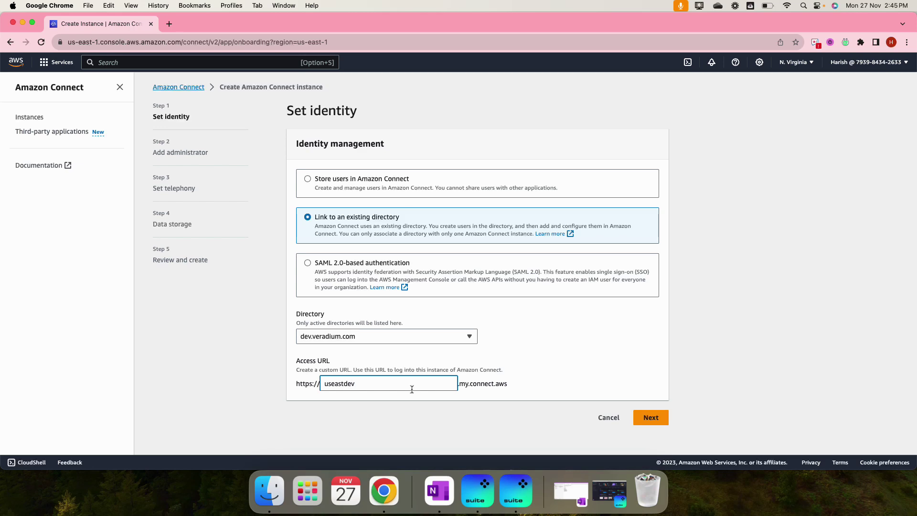
{"action": "left_click", "coordinate": [650, 417]}
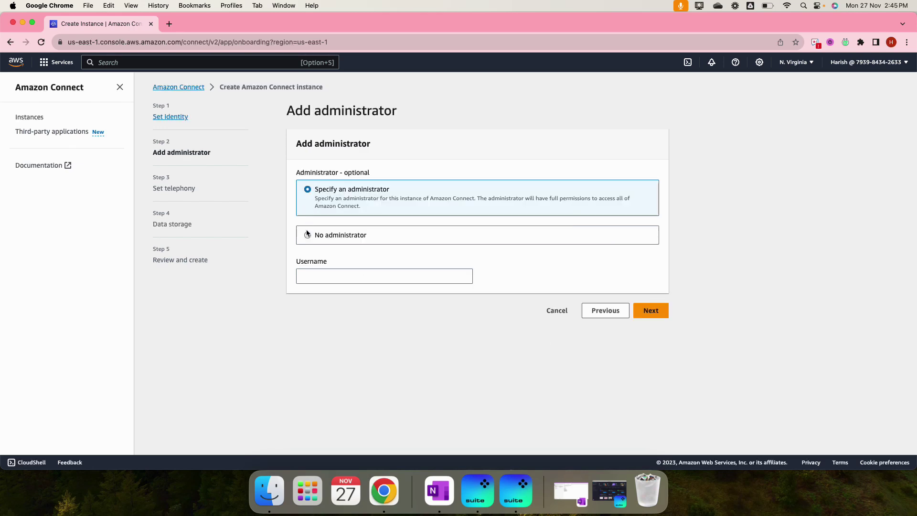
{"action": "left_click", "coordinate": [318, 272]}
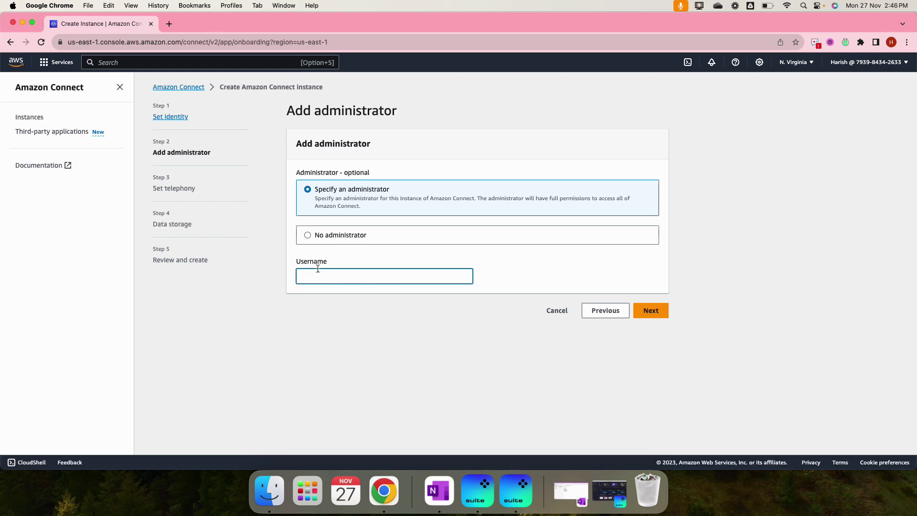
{"action": "type", "text": "harish"}
{"action": "left_click", "coordinate": [605, 310]}
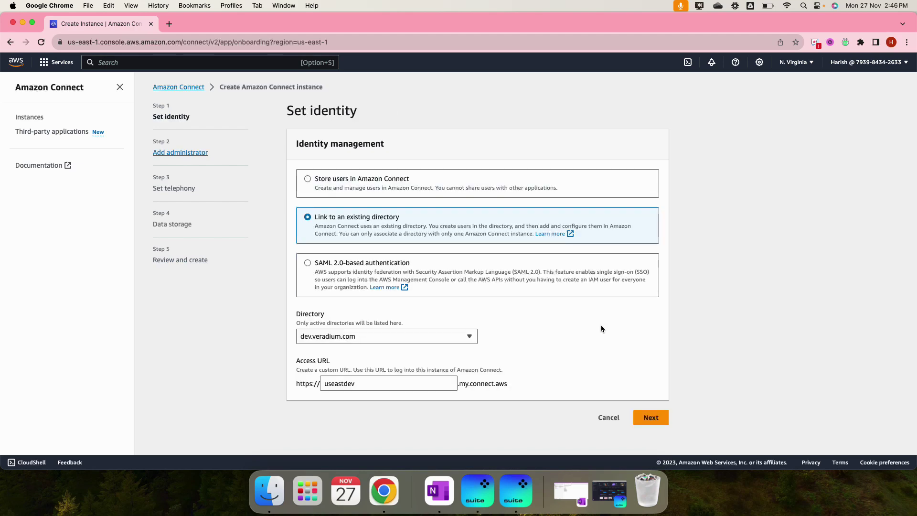